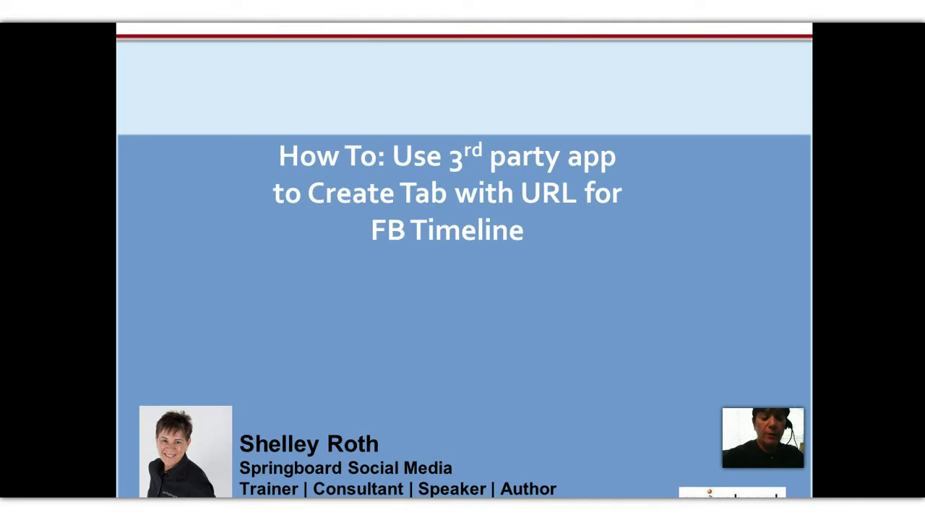
Exit the title-slide slideshow back to the Normal editing view of the three-slide deck.
key(Escape)
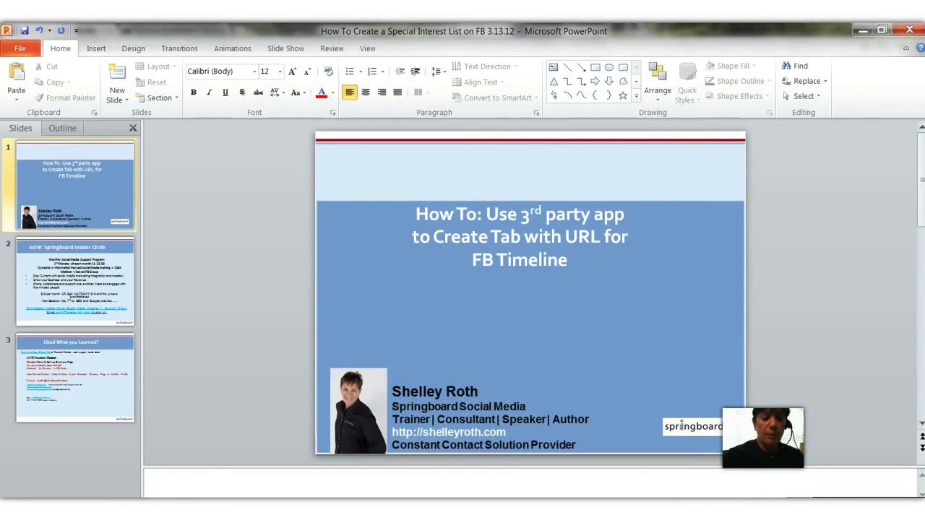
Switch to the Springboard Works Facebook page and expand, then collapse, its 15 app tabs.
click(386, 475)
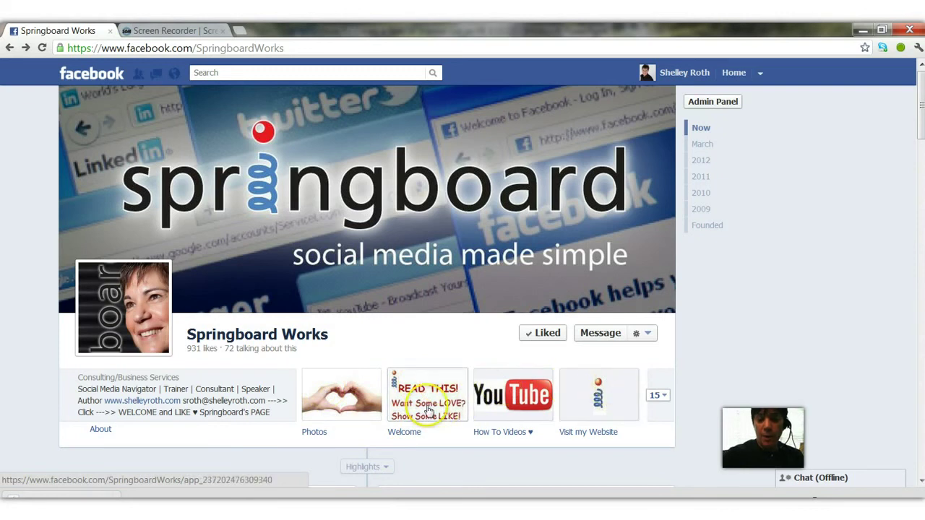
click(671, 401)
scroll(669, 403, down, 1)
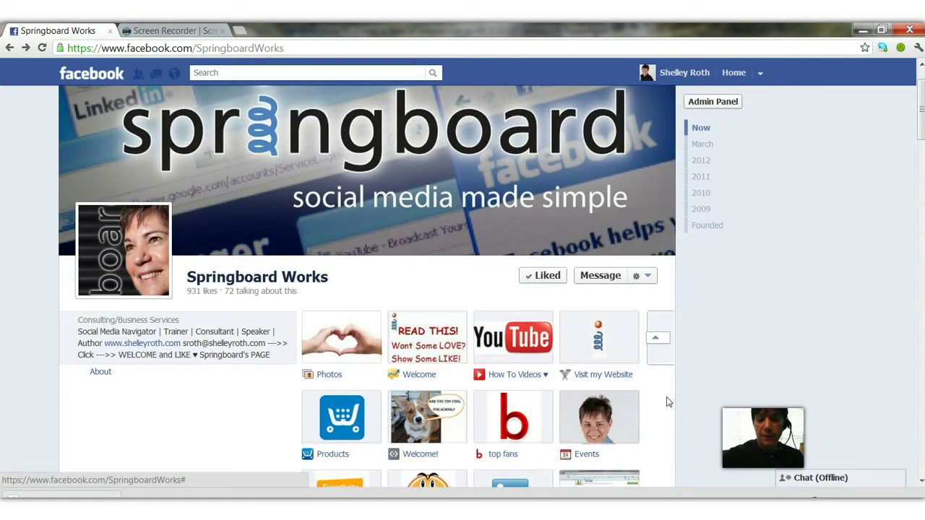
scroll(668, 402, down, 2)
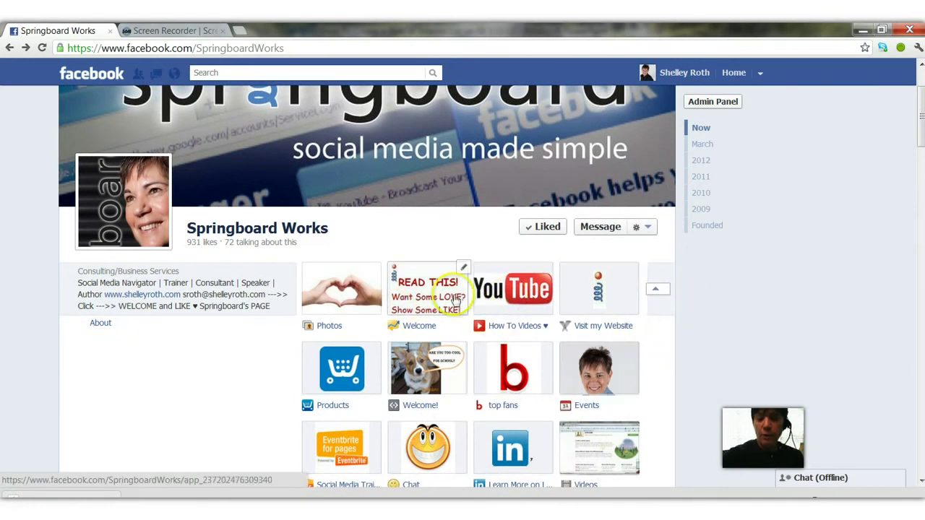
click(656, 289)
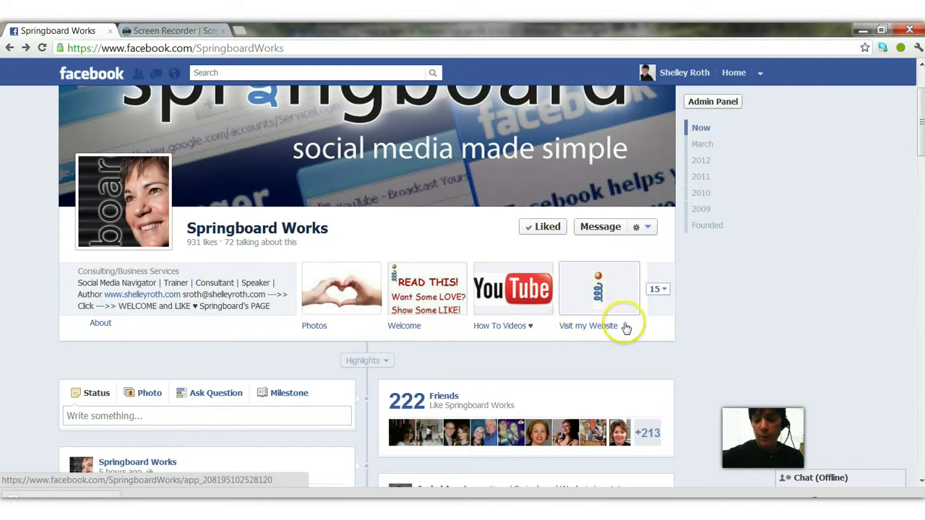
click(597, 295)
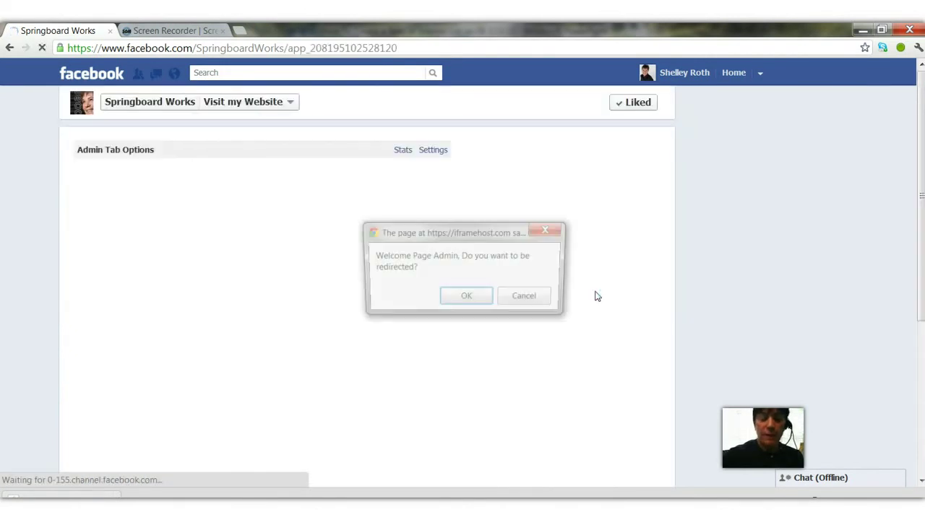
click(464, 297)
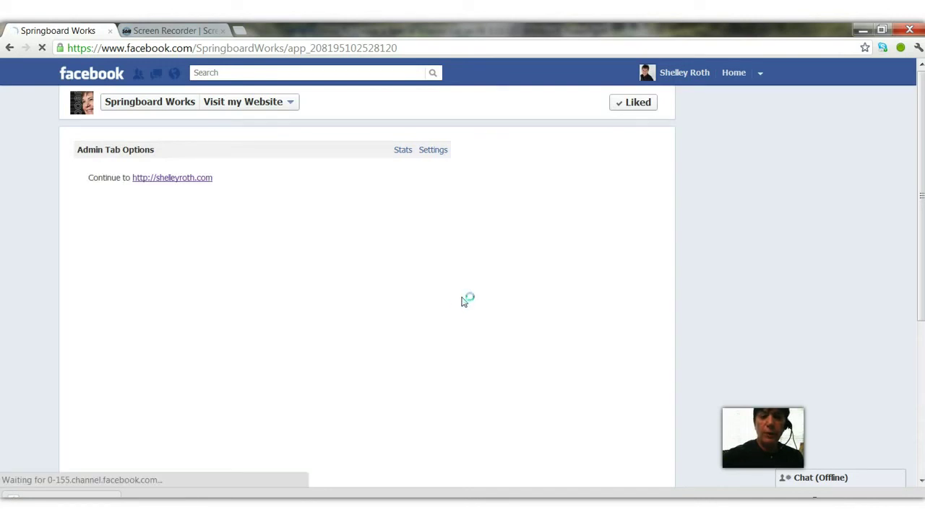
click(174, 182)
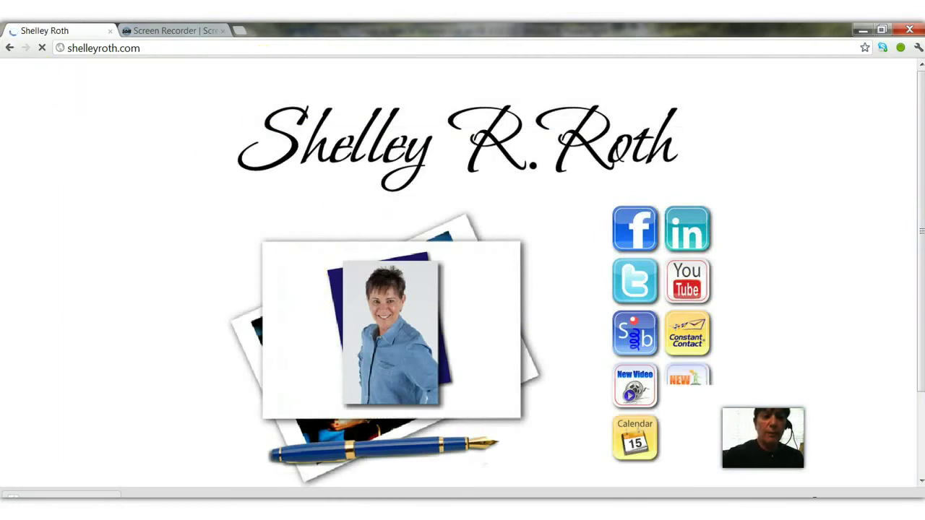
click(9, 48)
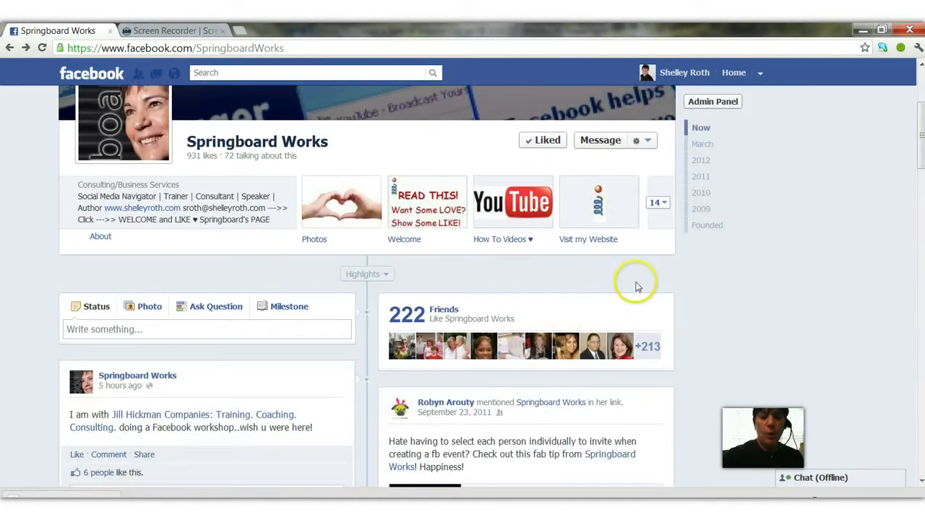
Search Facebook for 'woobox' and open the Static Iframe Tab by Woobox app page.
scroll(635, 286, up, 3)
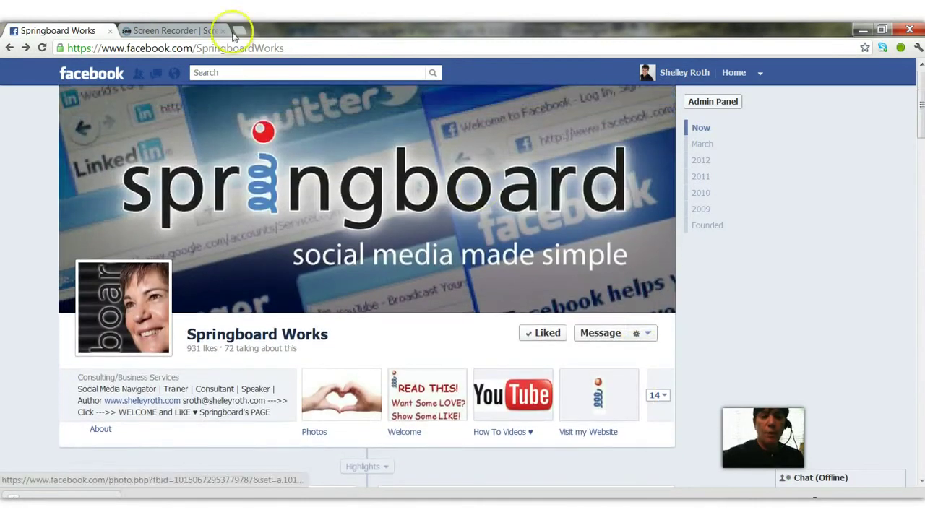
click(250, 75)
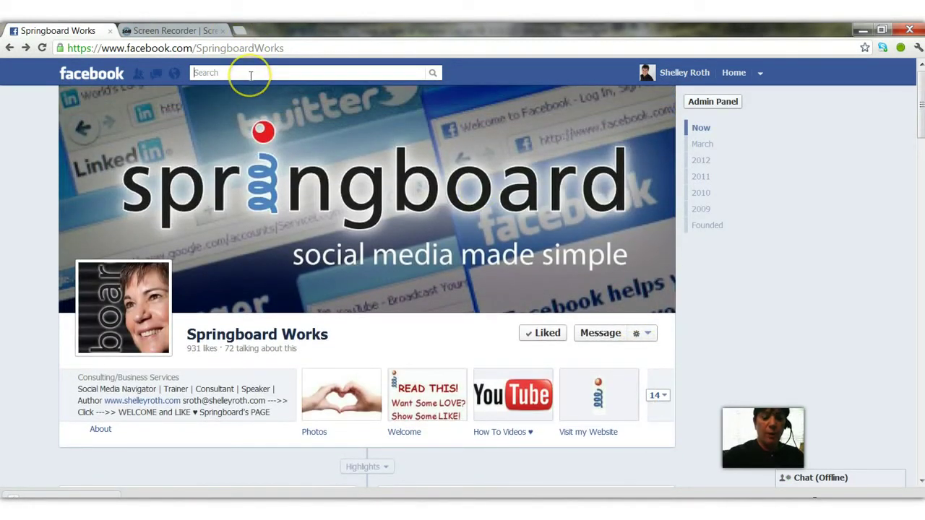
text(woobox)
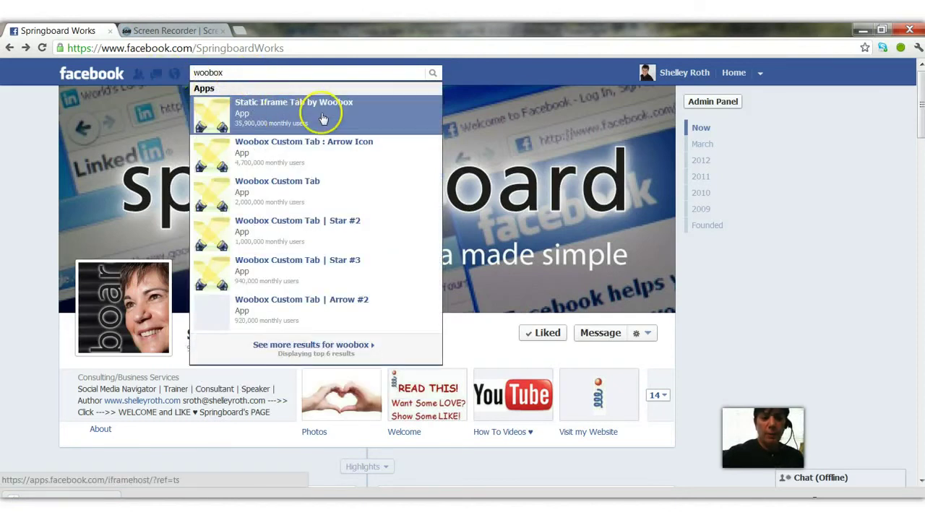
click(295, 114)
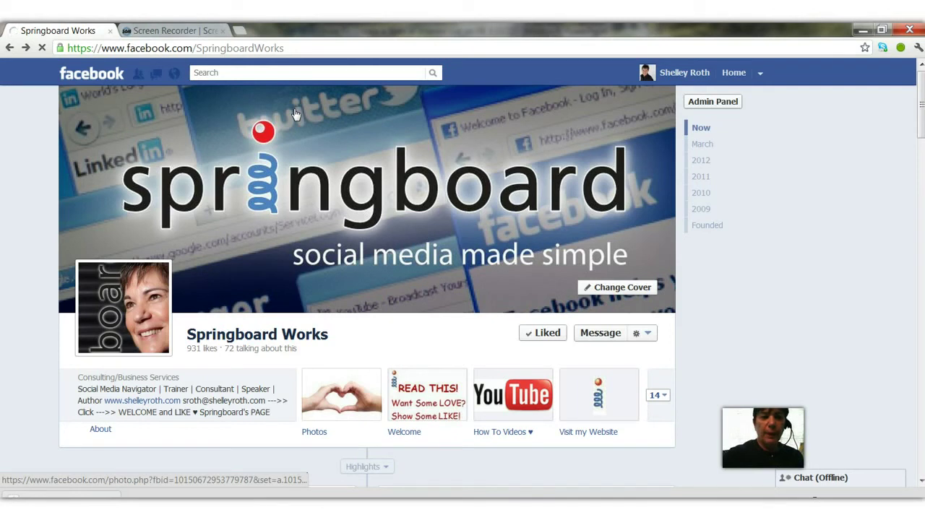
click(234, 114)
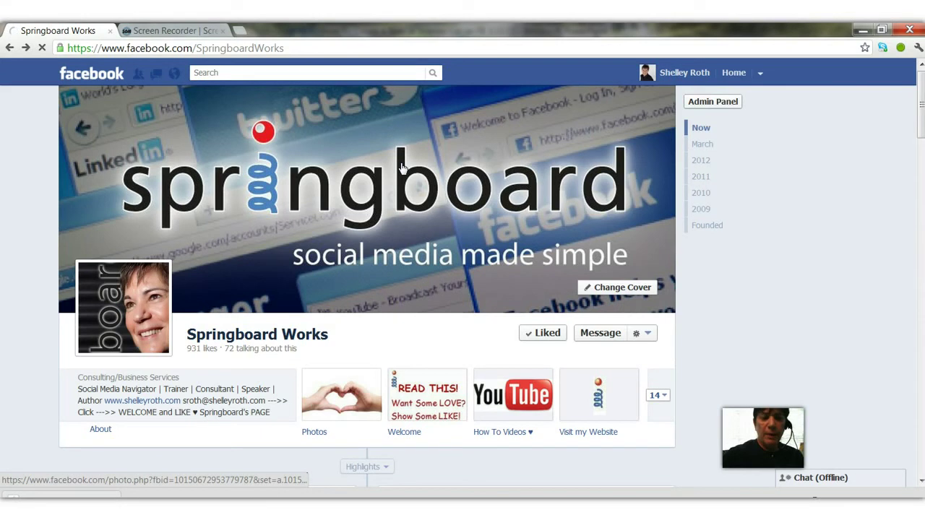
click(470, 121)
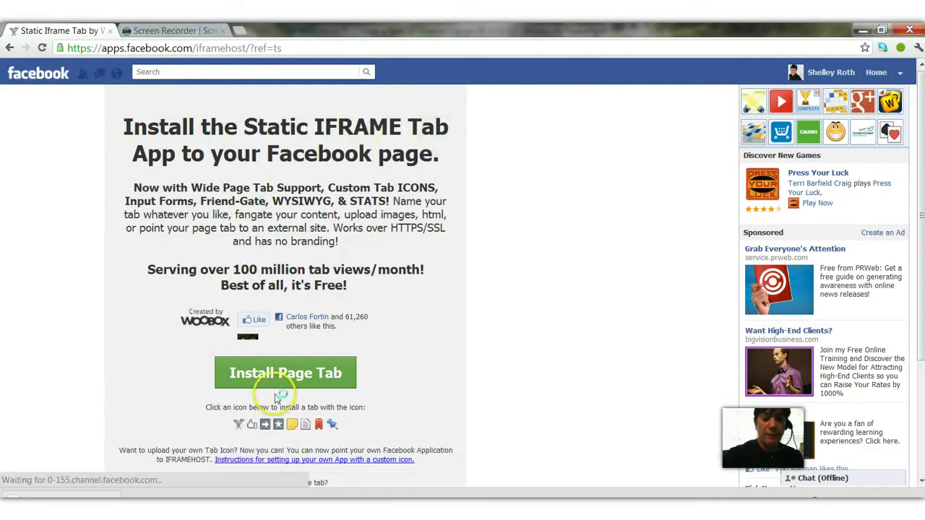
Start installing the Woobox page tab with Holistic Houston chosen as the target page.
click(290, 373)
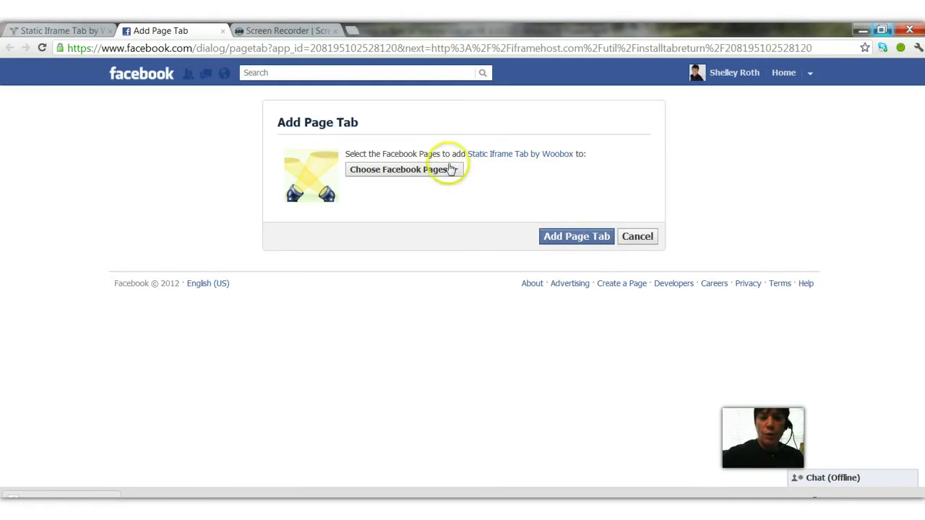
click(453, 170)
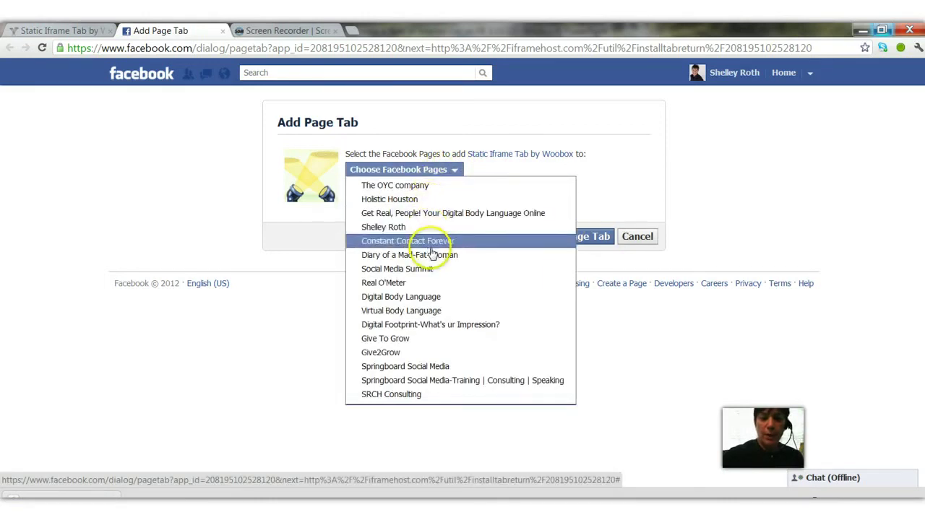
click(409, 202)
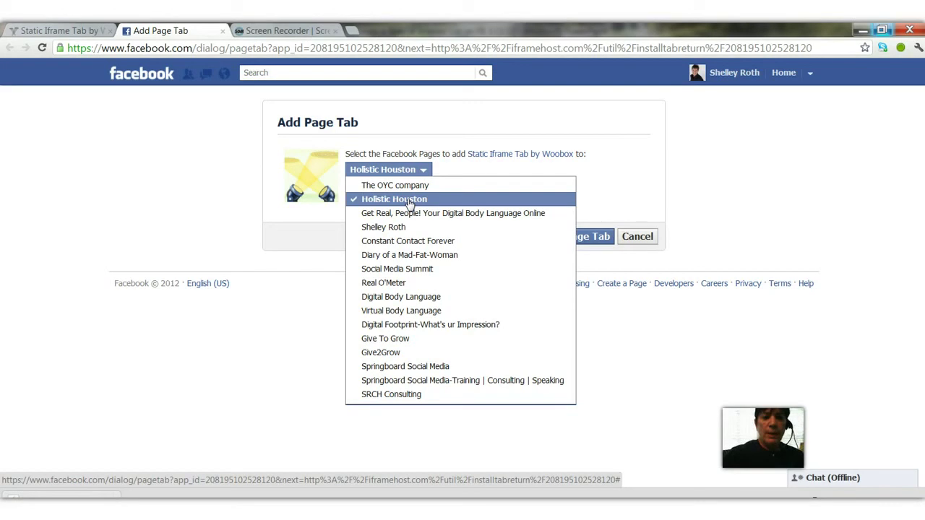
click(661, 179)
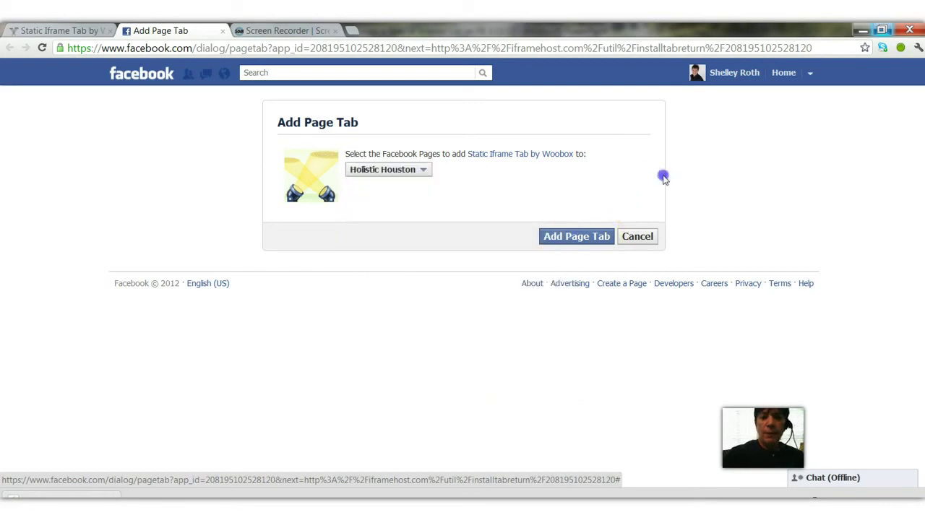
Add the tab to Holistic Houston and set it to redirect to springboardworks.com.
click(573, 242)
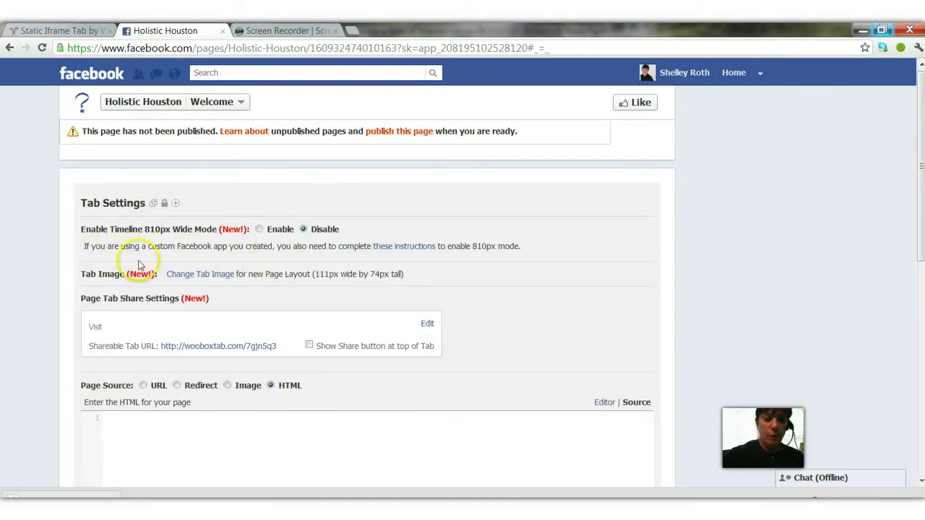
scroll(347, 289, down, 1)
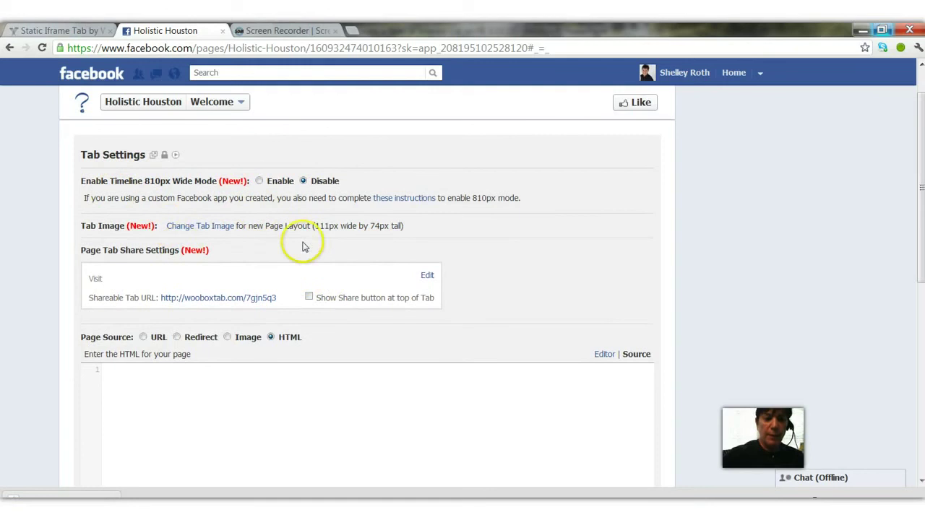
scroll(307, 246, down, 2)
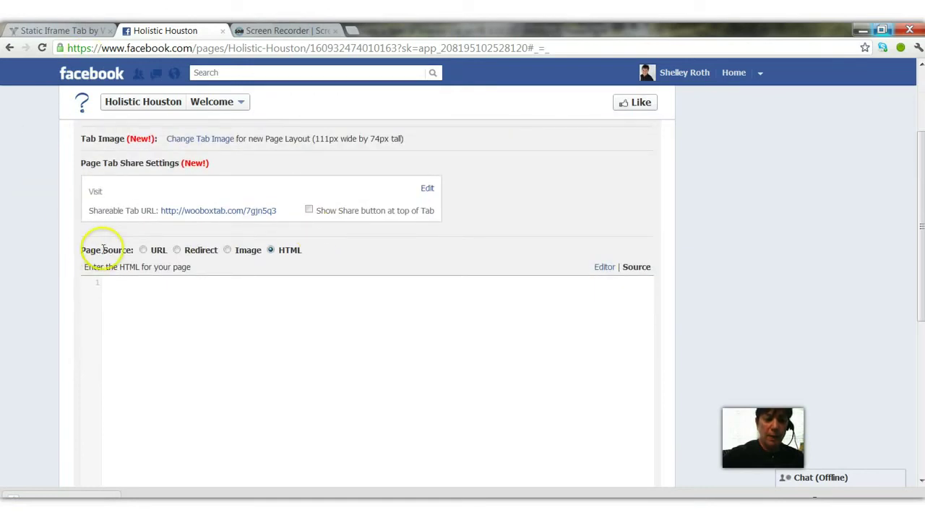
click(176, 250)
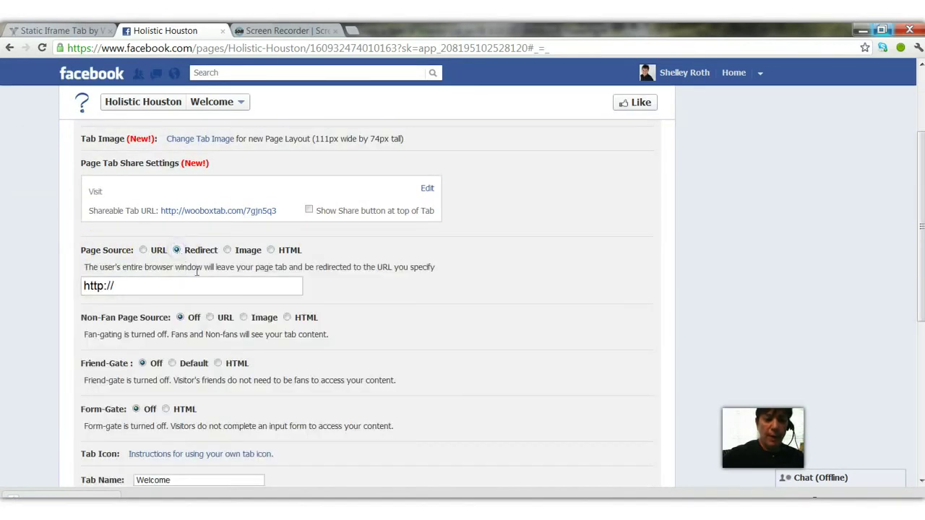
click(160, 285)
text(sp)
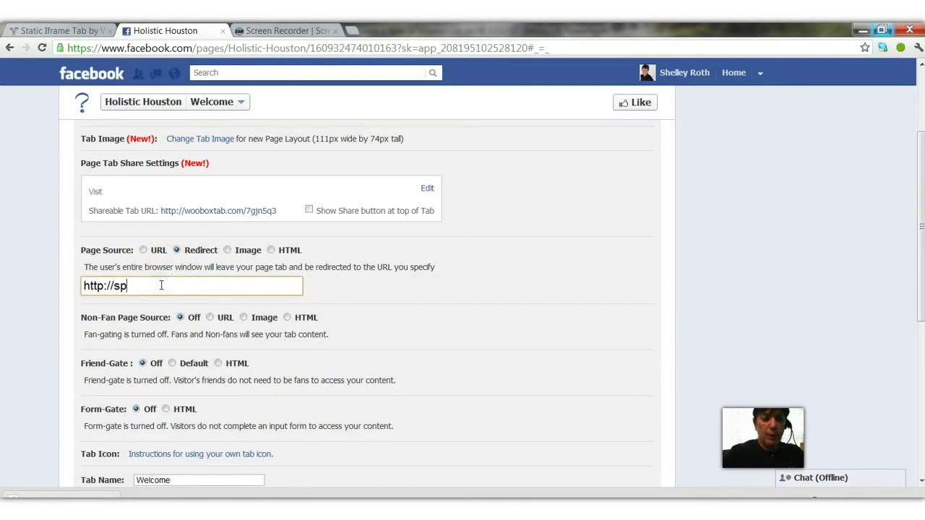
text(ringboardworks)
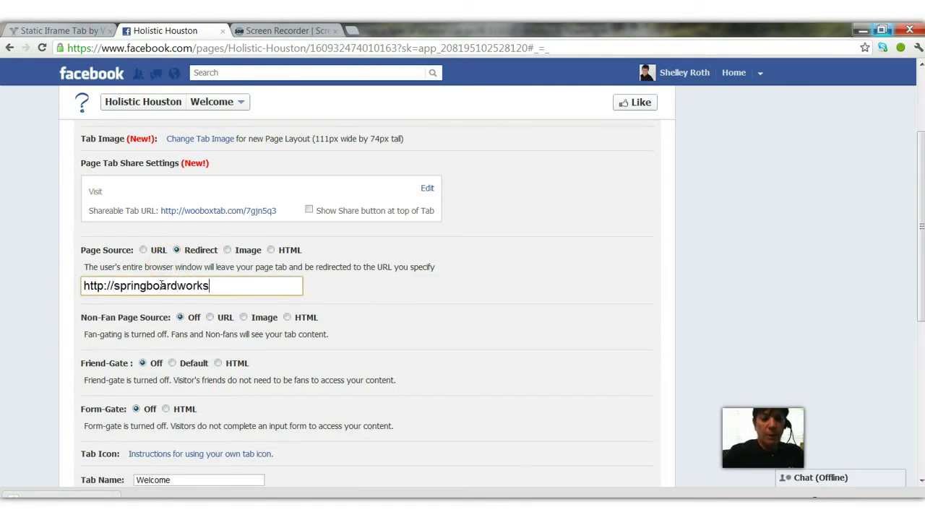
text(.com)
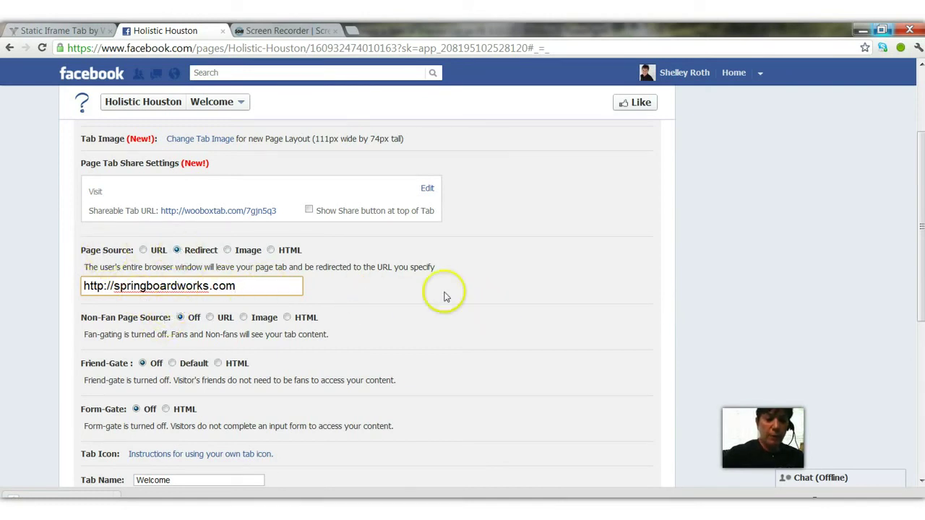
Save the Woobox tab's redirect settings.
scroll(518, 282, down, 3)
scroll(519, 282, down, 1)
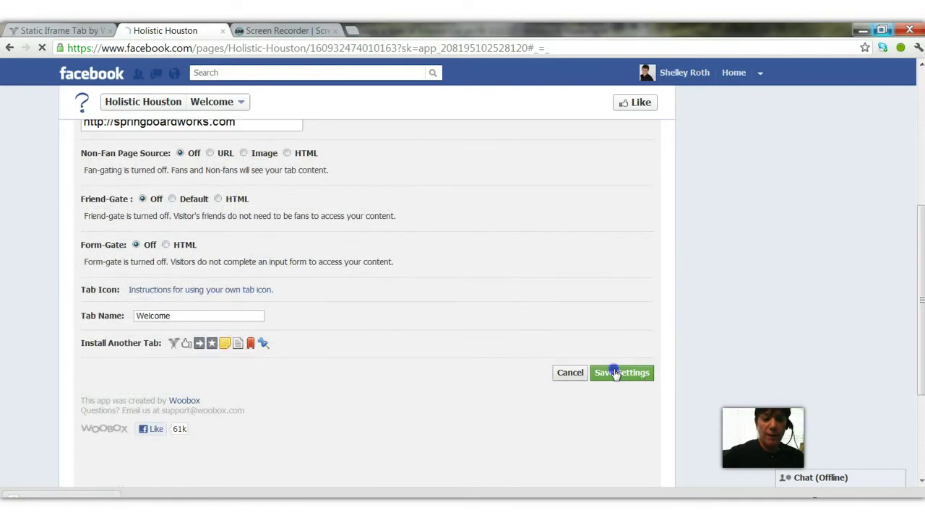
click(616, 375)
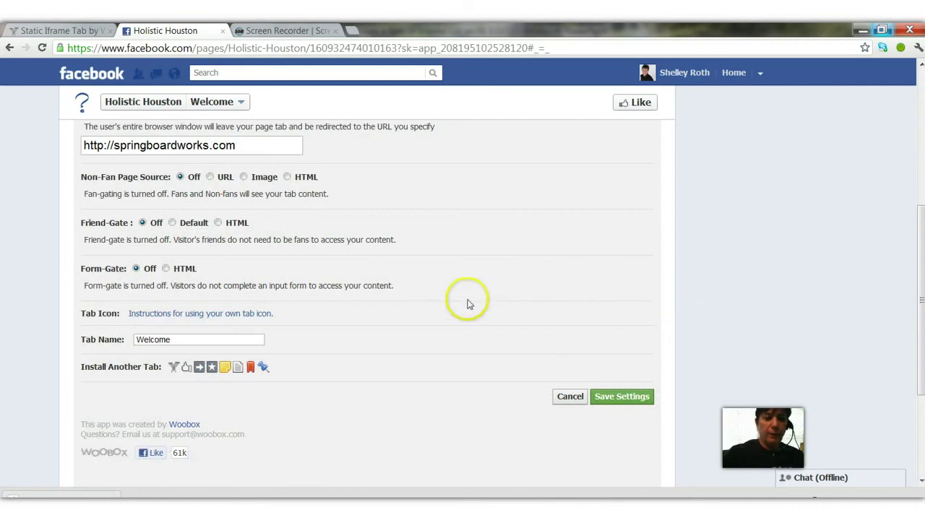
scroll(480, 311, down, 3)
scroll(470, 352, down, 1)
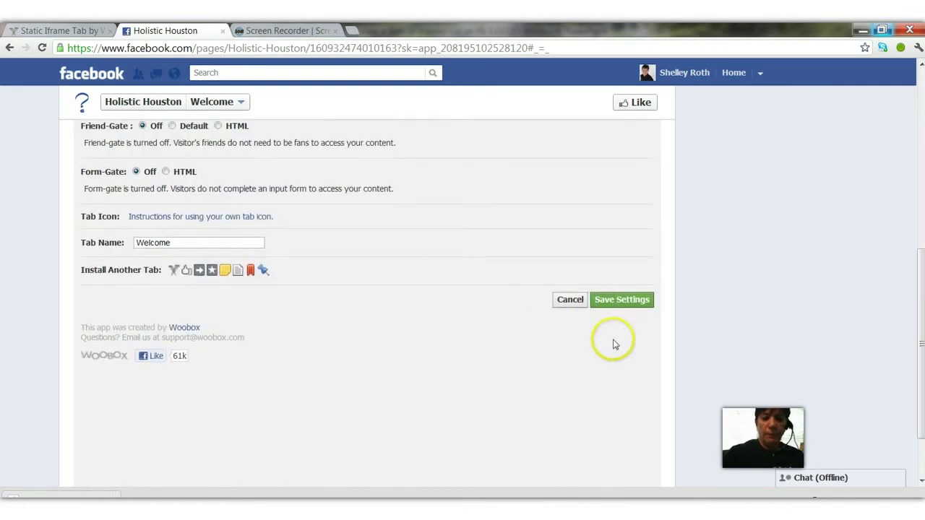
click(612, 300)
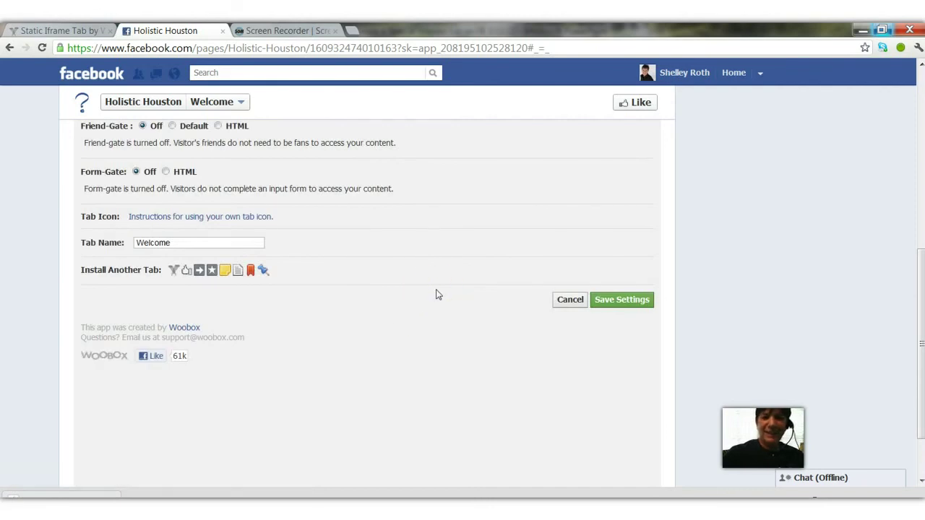
Return to Holistic Houston, hide the admin panel, skip the picture prompt, and expand the app tabs.
click(148, 100)
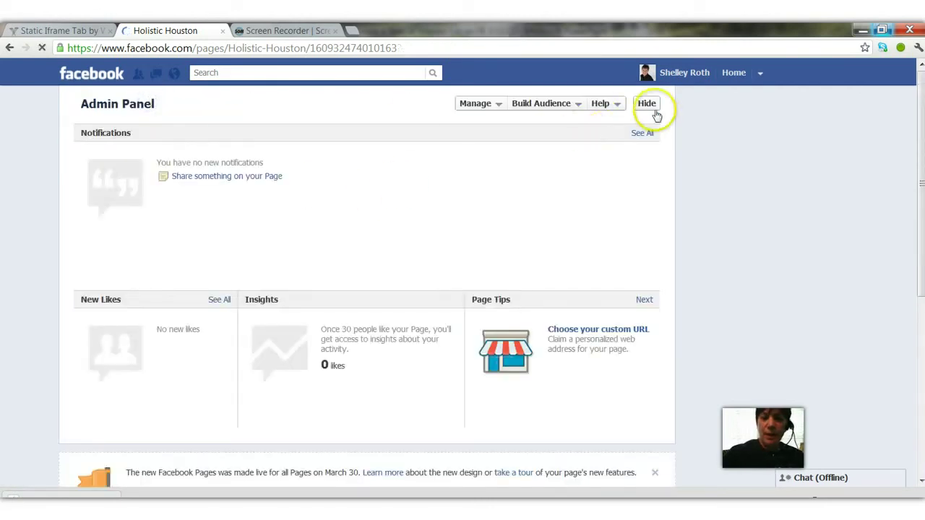
click(645, 103)
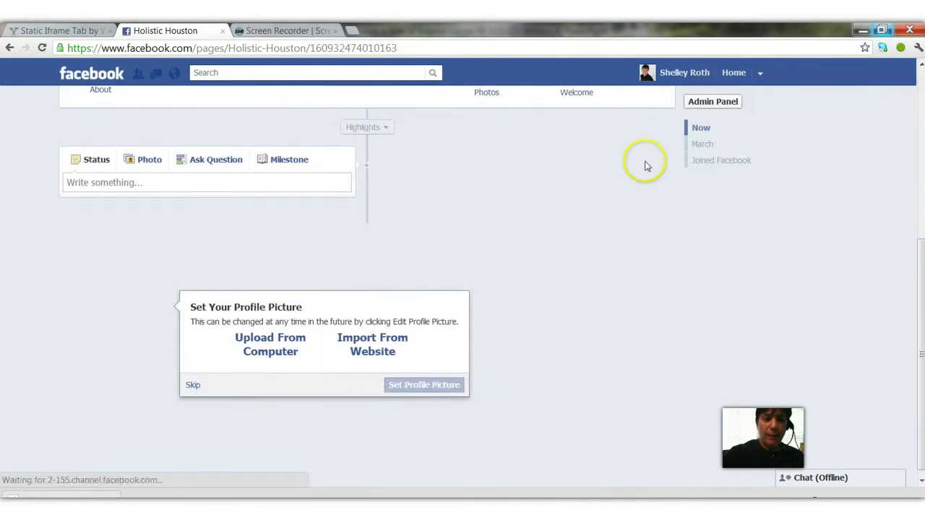
click(192, 384)
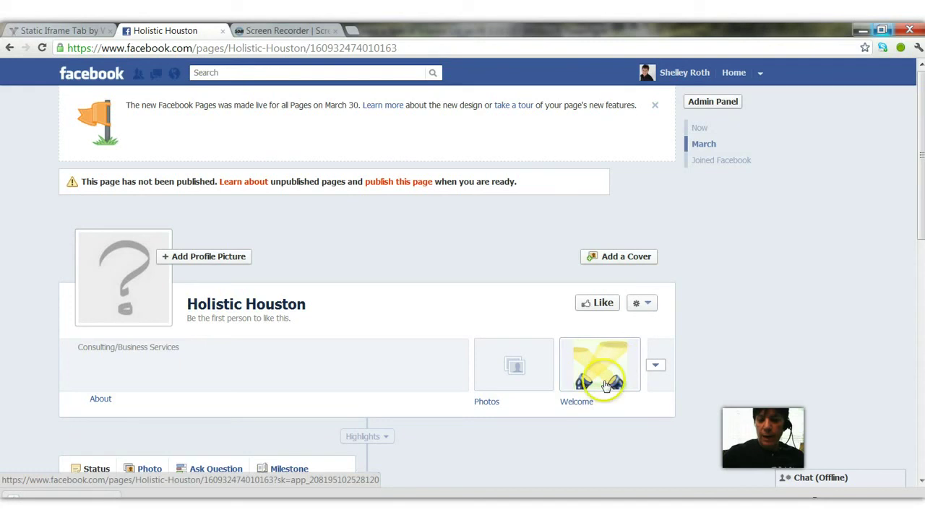
click(654, 367)
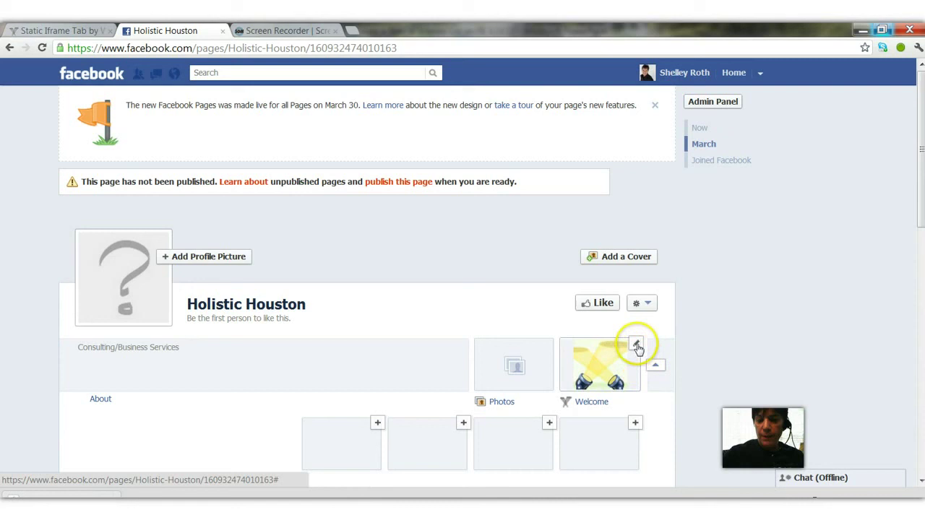
Open the Welcome tab's settings and its custom image page, then close the settings again.
click(636, 345)
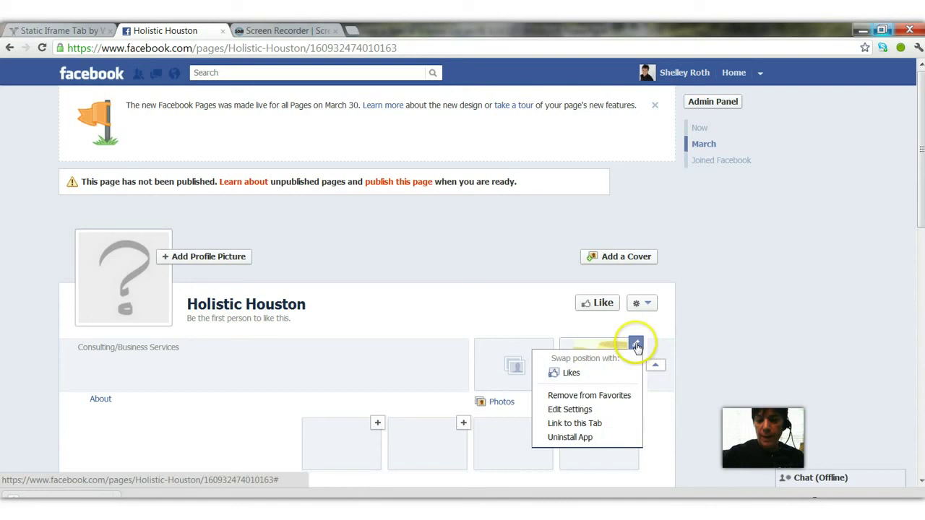
click(600, 409)
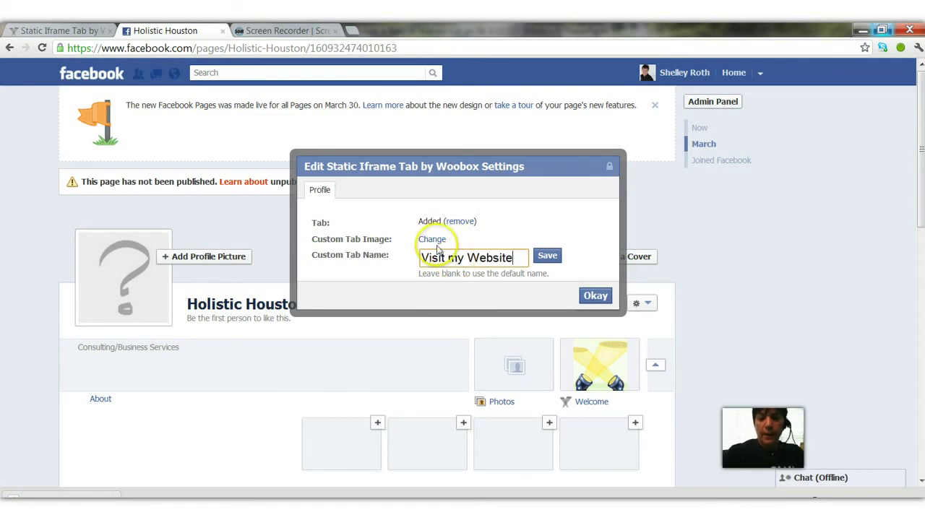
click(434, 239)
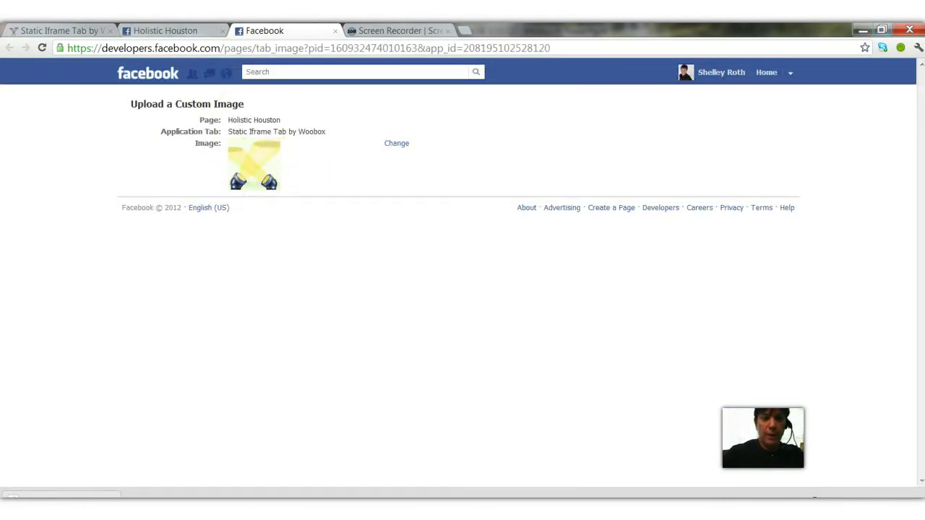
click(177, 33)
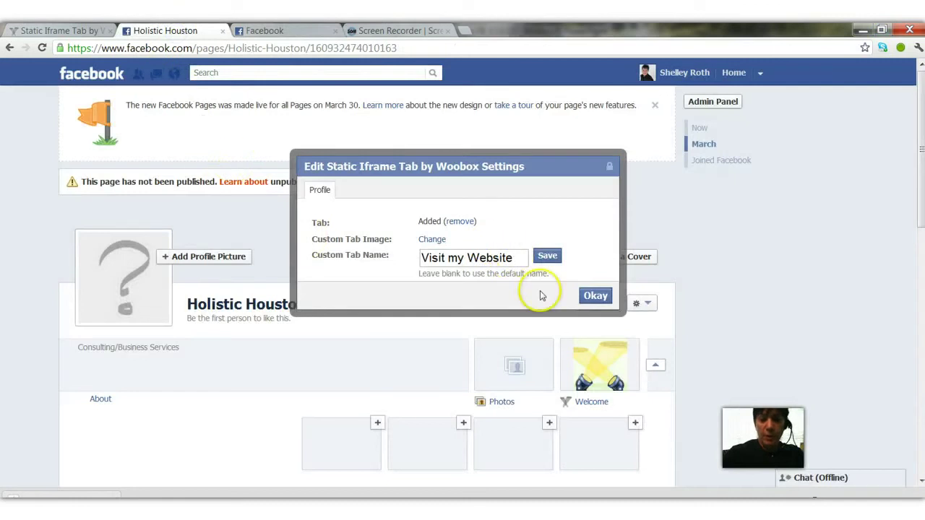
click(601, 296)
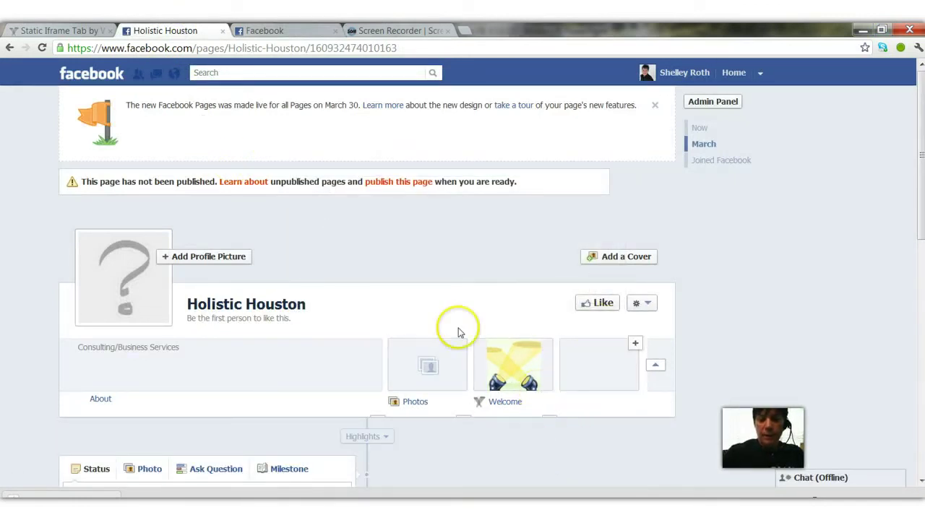
Rename the Welcome tab to 'Visit my Website' in its settings and save.
scroll(599, 354, down, 1)
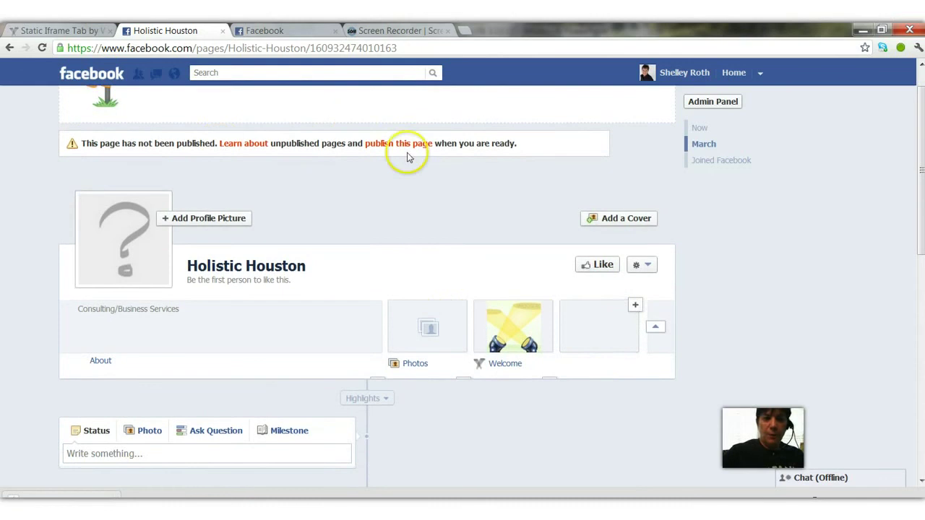
click(550, 306)
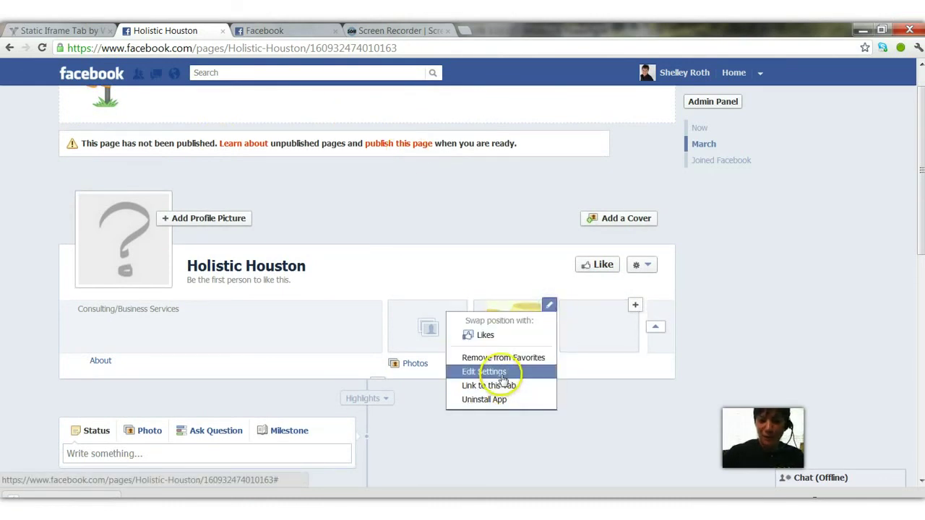
click(502, 375)
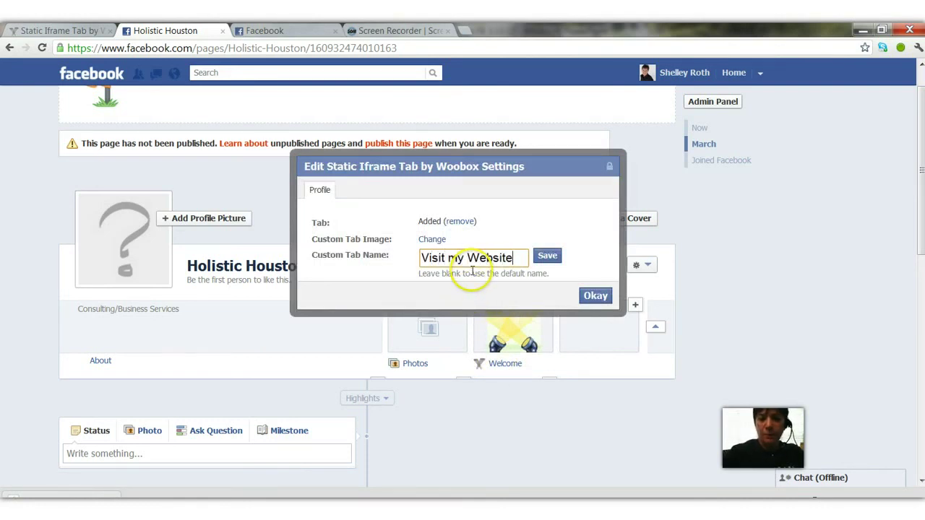
text(Visit my Website)
click(547, 258)
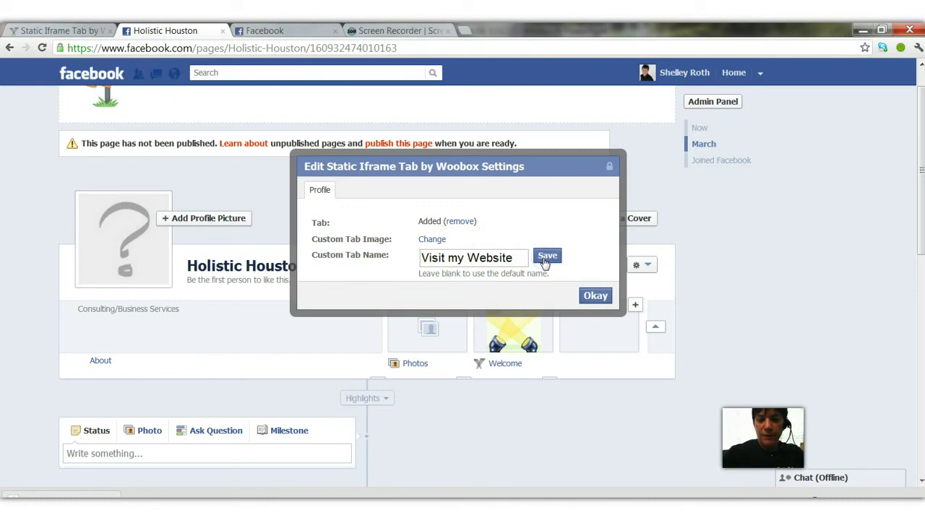
click(596, 296)
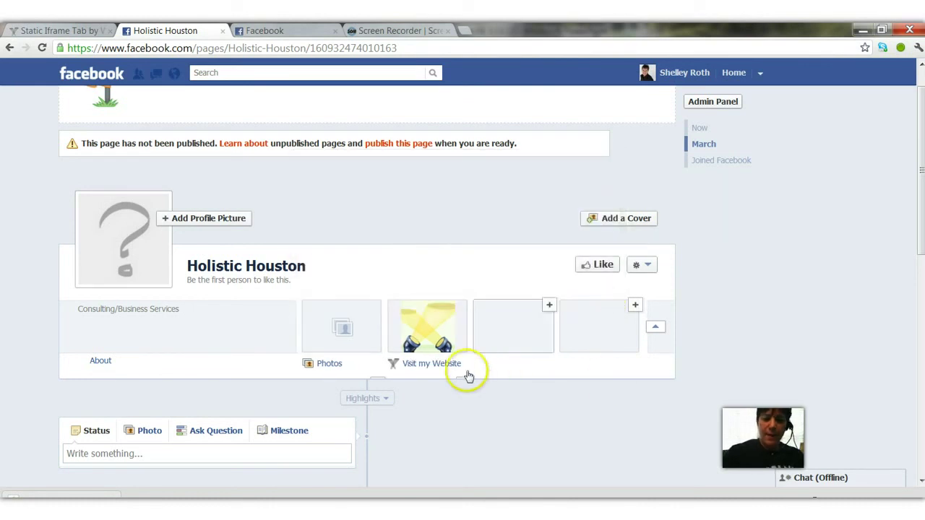
Open the Visit my Website tab and continue through to the springboardworks.com homepage.
mouse_move(407, 368)
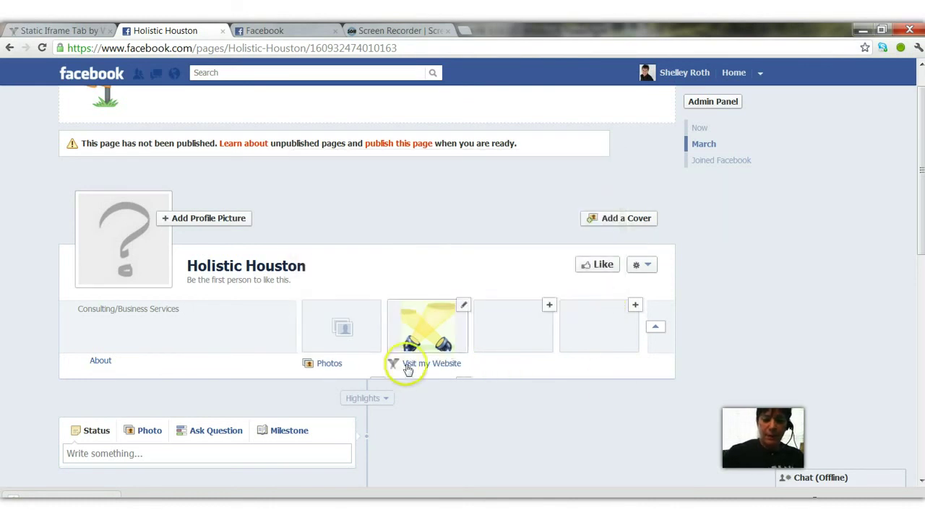
click(426, 316)
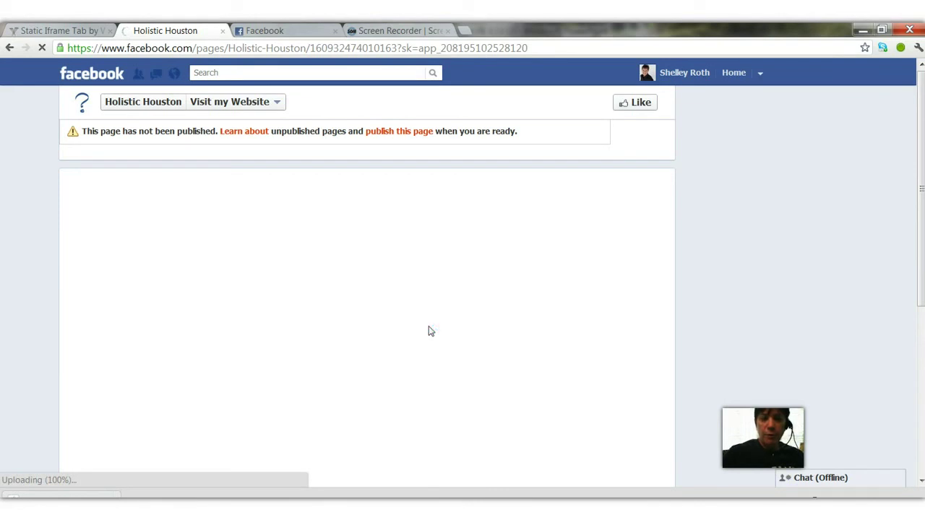
click(461, 300)
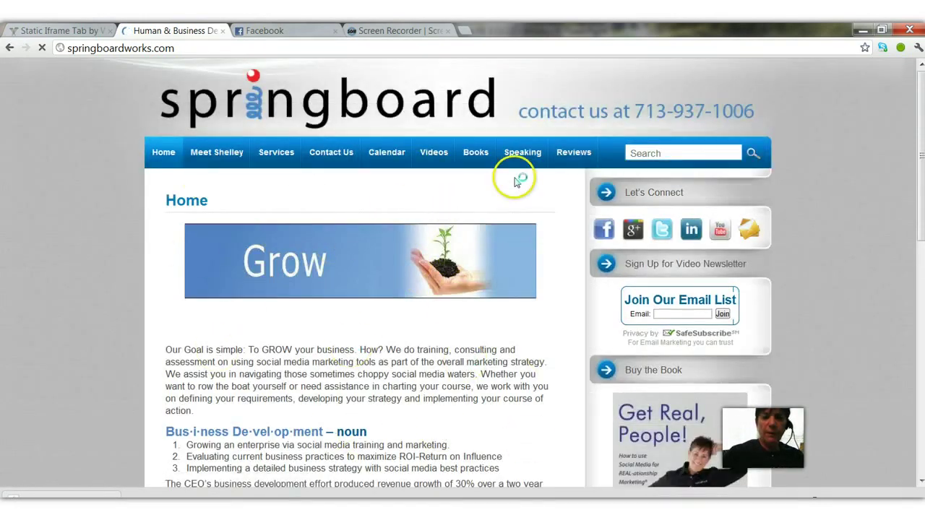
Search 'spr' to open the Springboard Works page, then bring the PowerPoint deck forward.
click(287, 30)
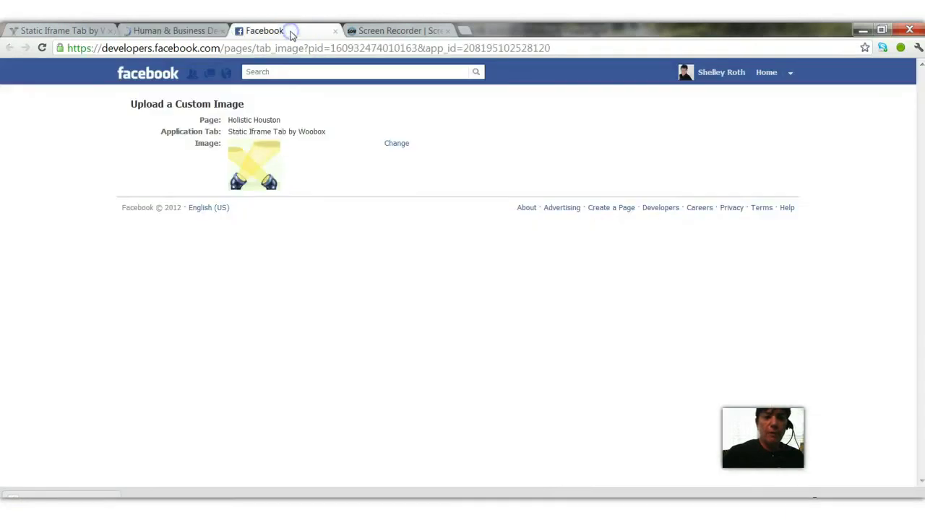
click(277, 72)
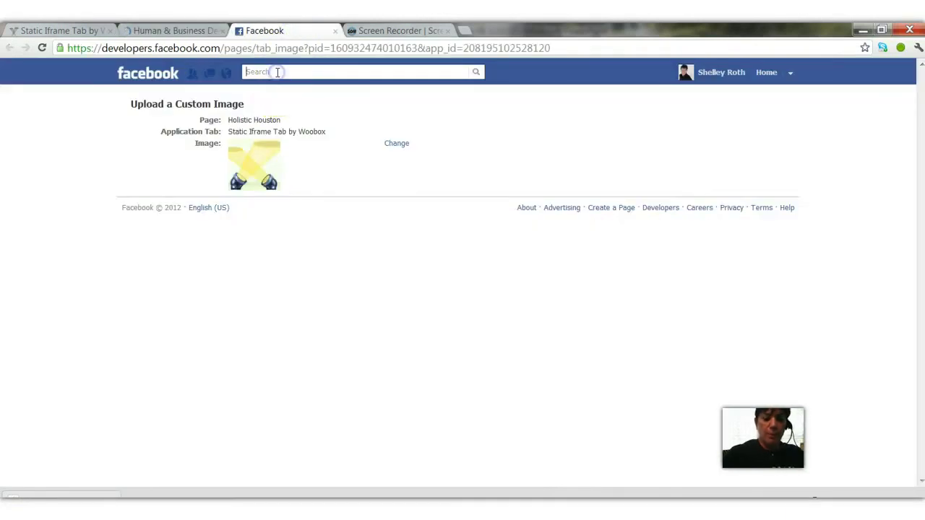
text(sprin)
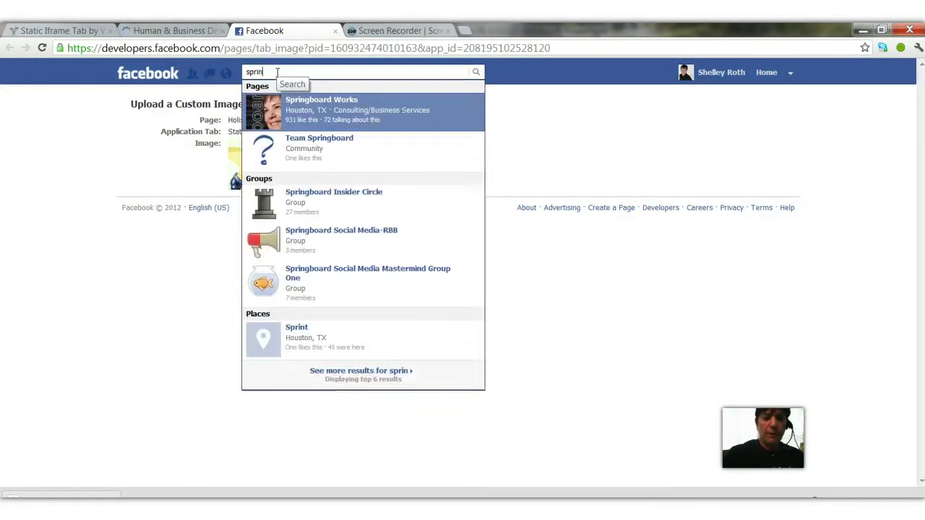
click(293, 104)
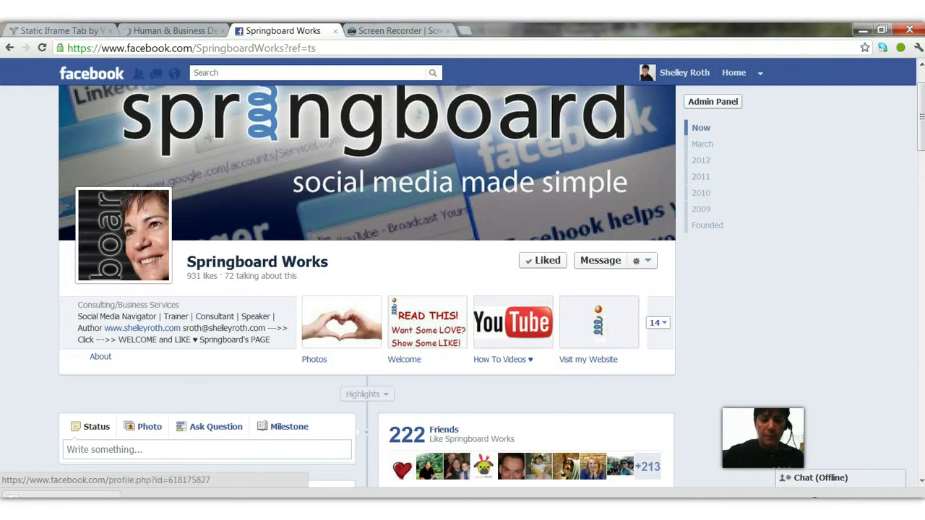
click(436, 495)
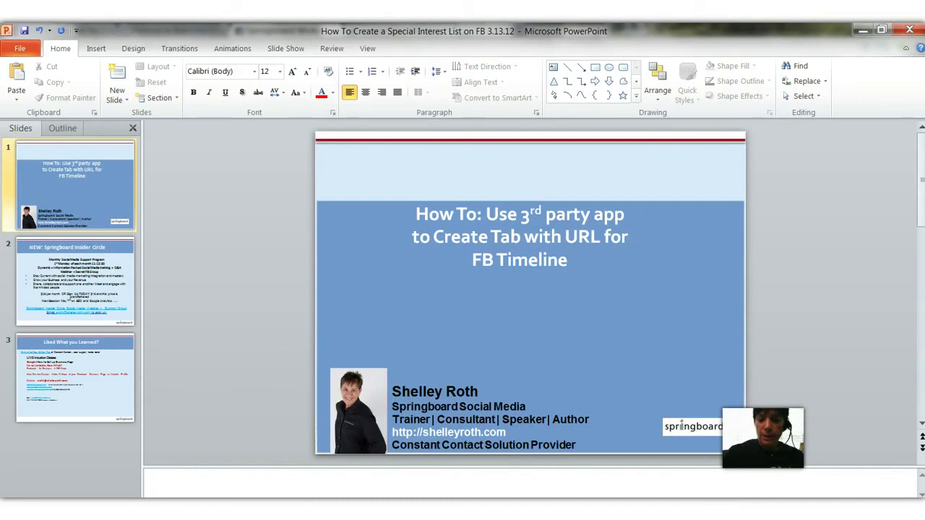
Run the slide show from the start to the closing 'Liked What you Learned?' slide.
key(F5)
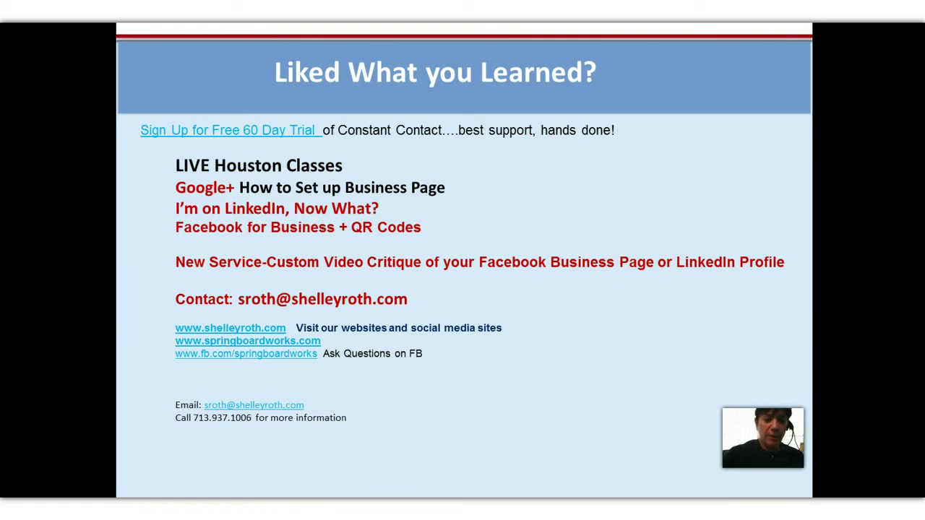
key(Right)
key(Left)
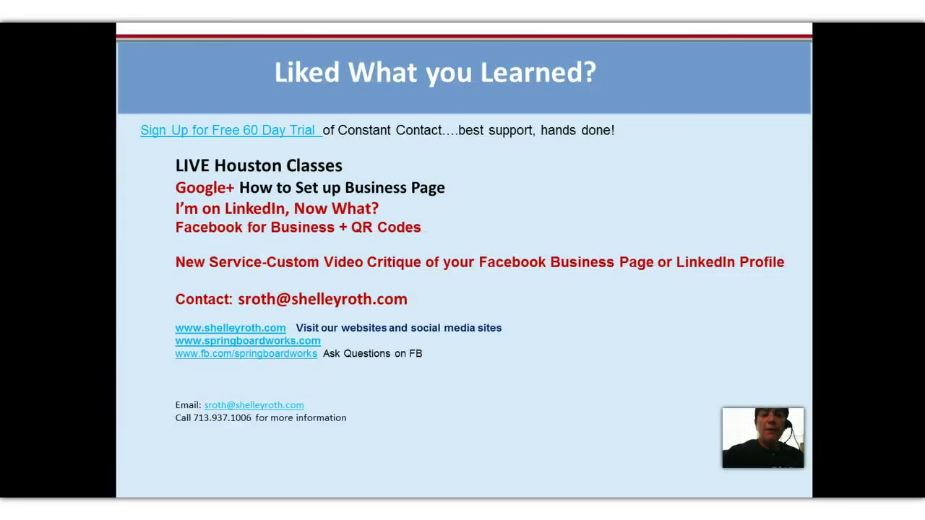